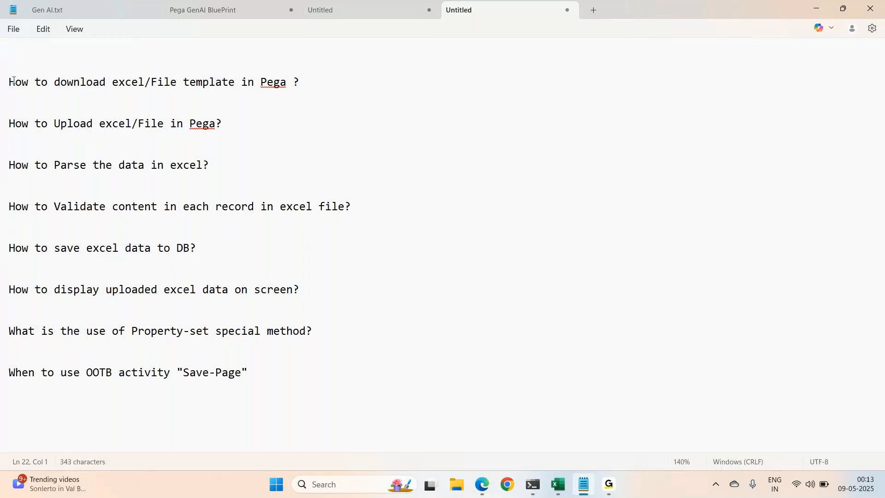
Step: Highlight the template download question in the notes, switch to Pega Dev Studio and download the sample template from the Claims case
{"action": "left_click_drag", "start_coordinate": [13, 81], "coordinate": [320, 88]}
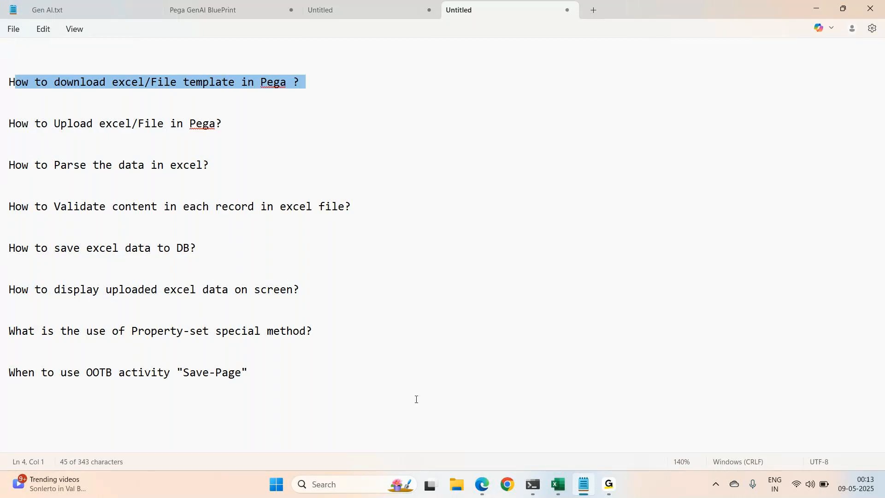
{"action": "mouse_move", "coordinate": [477, 484]}
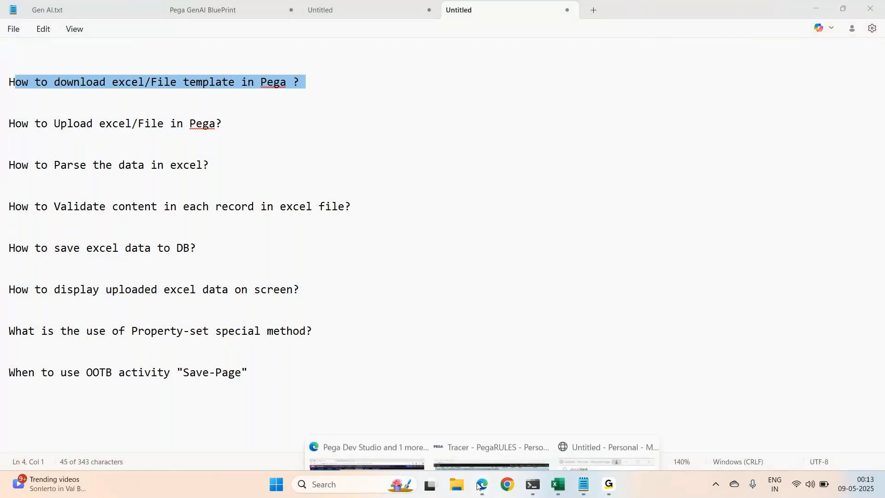
{"action": "mouse_move", "coordinate": [480, 415]}
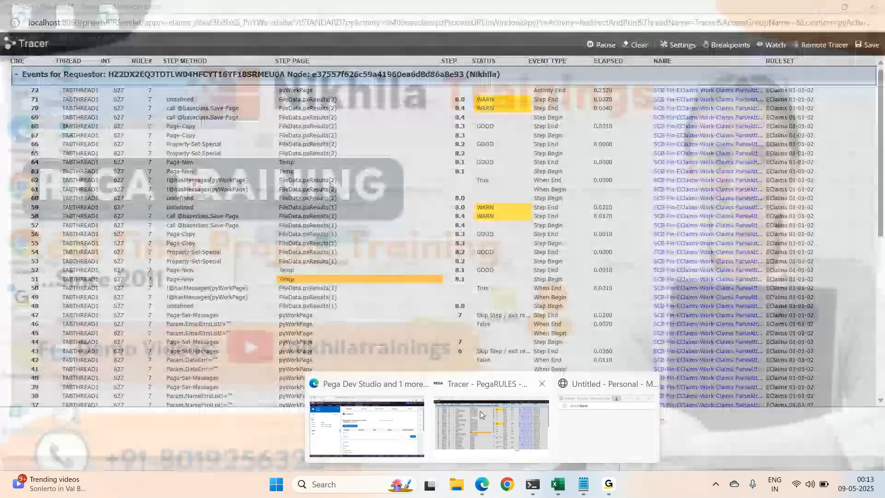
{"action": "left_click", "coordinate": [441, 424]}
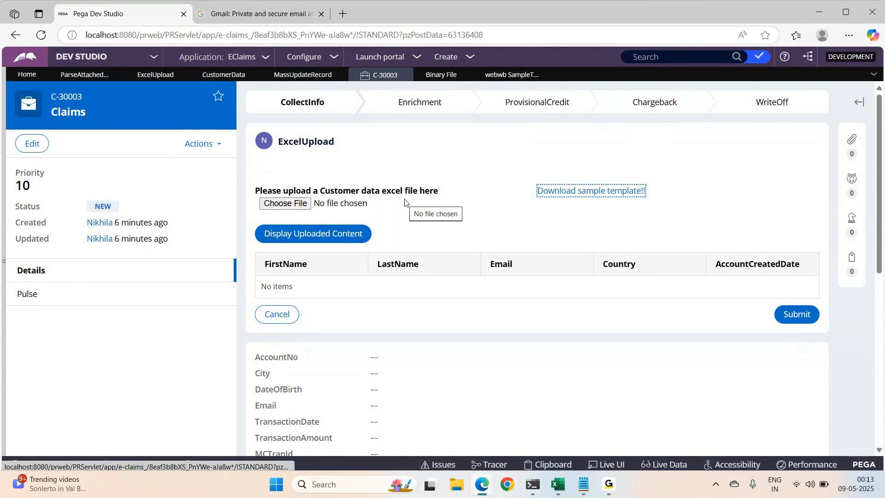
{"action": "left_click", "coordinate": [588, 193]}
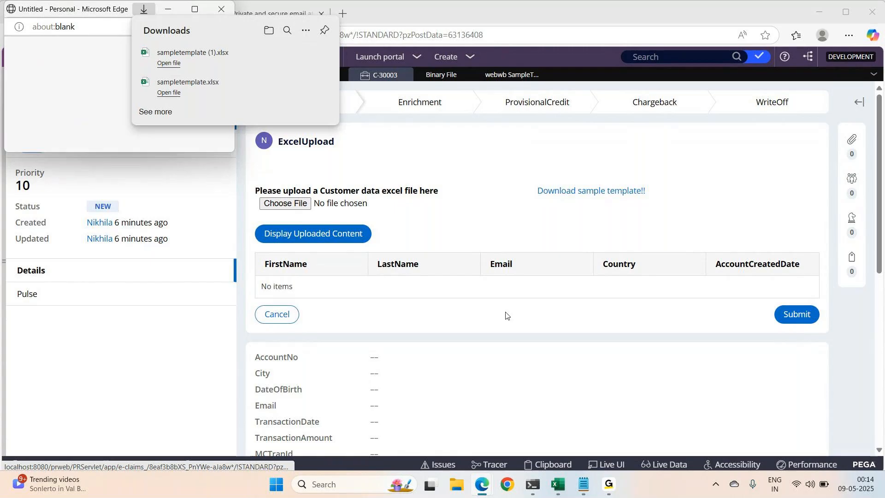
Step: Switch to Excel to review the header columns of the SampleTemplateforUser workbook, return to the Claims case and close the blank pop-up window
{"action": "left_click", "coordinate": [559, 485]}
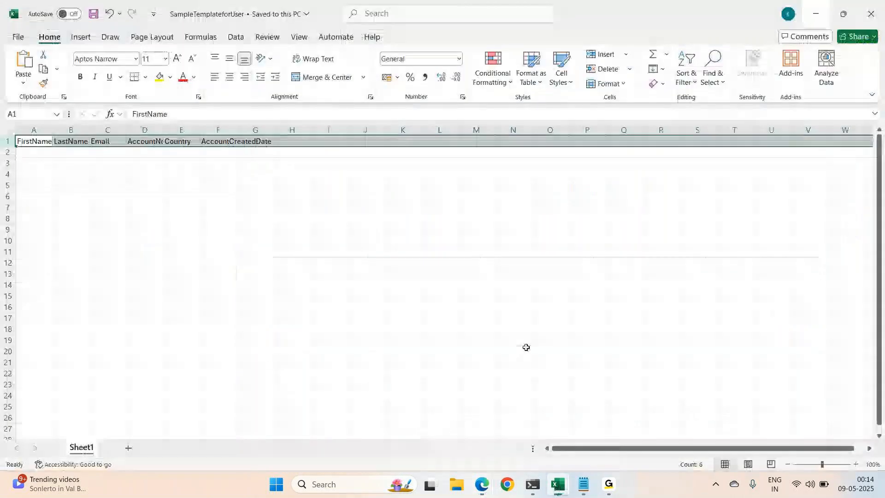
{"action": "left_click", "coordinate": [181, 195]}
{"action": "left_click_drag", "start_coordinate": [49, 141], "coordinate": [273, 148]}
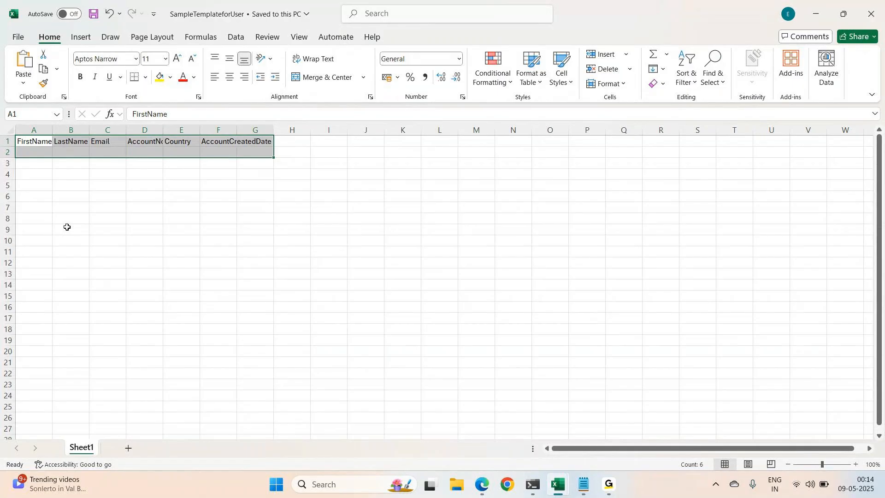
{"action": "left_click", "coordinate": [816, 14]}
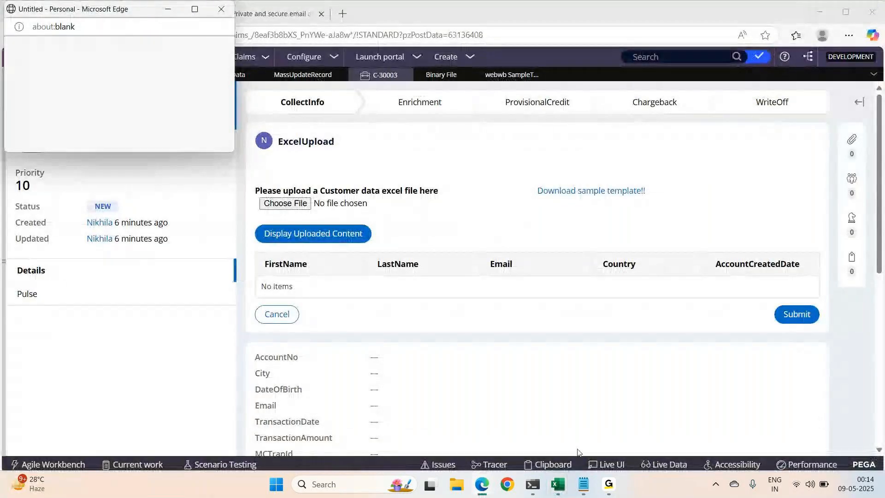
{"action": "mouse_move", "coordinate": [557, 484]}
{"action": "left_click", "coordinate": [664, 417]}
{"action": "left_click", "coordinate": [172, 210]}
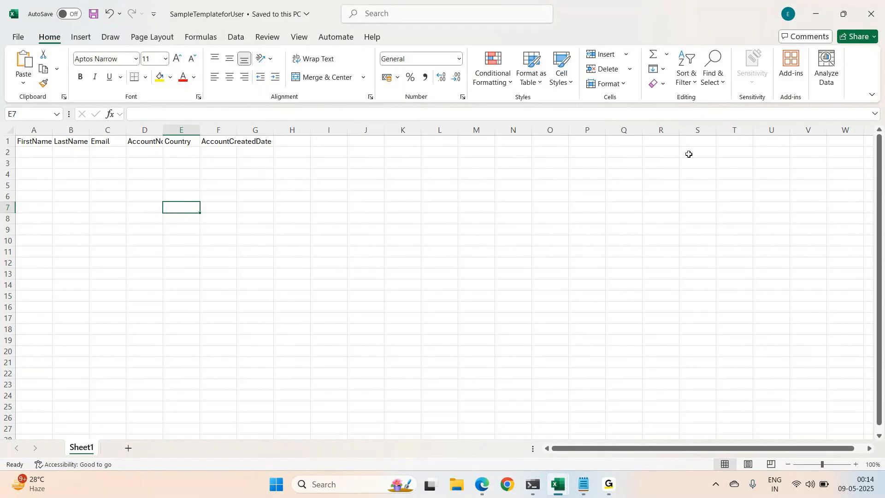
{"action": "left_click", "coordinate": [817, 19]}
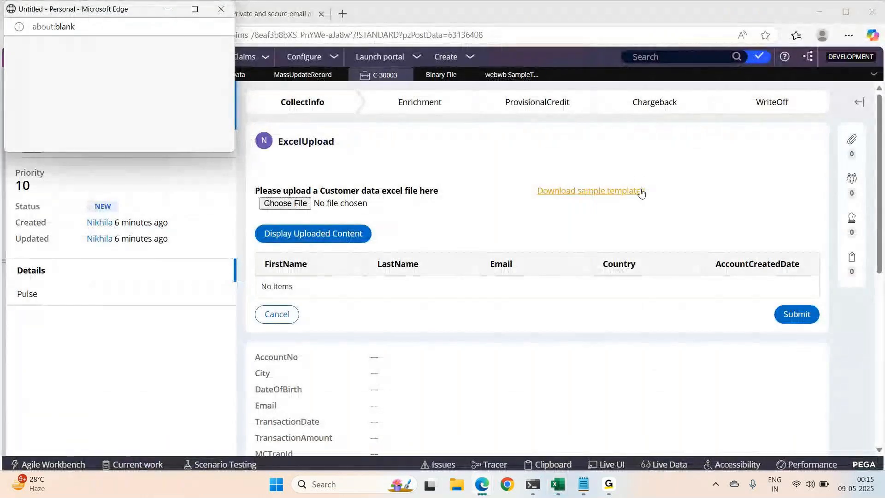
{"action": "left_click", "coordinate": [222, 9]}
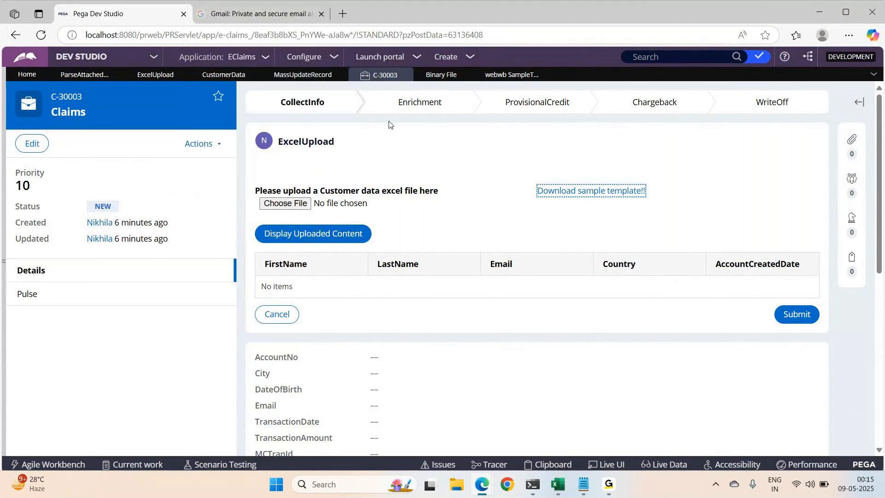
Step: Show the list of Binary File instances and the Binary File rule type under Technical in the Records explorer
{"action": "left_click", "coordinate": [439, 80]}
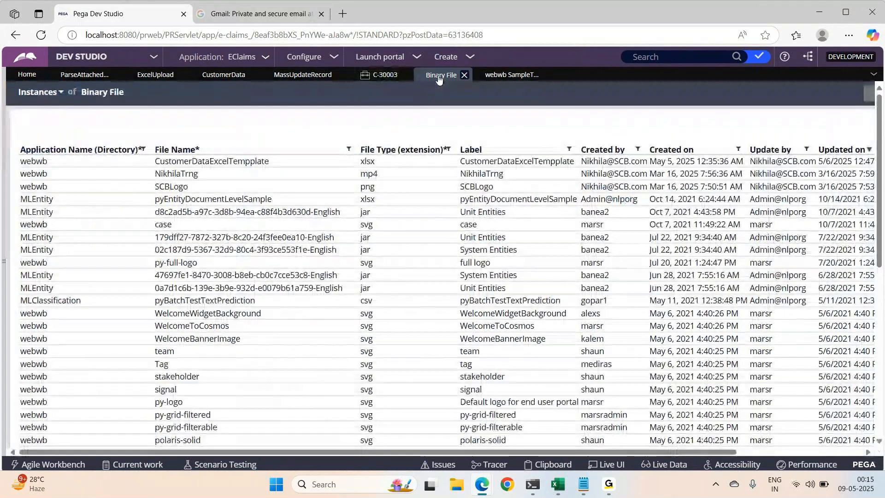
{"action": "left_click", "coordinate": [5, 264]}
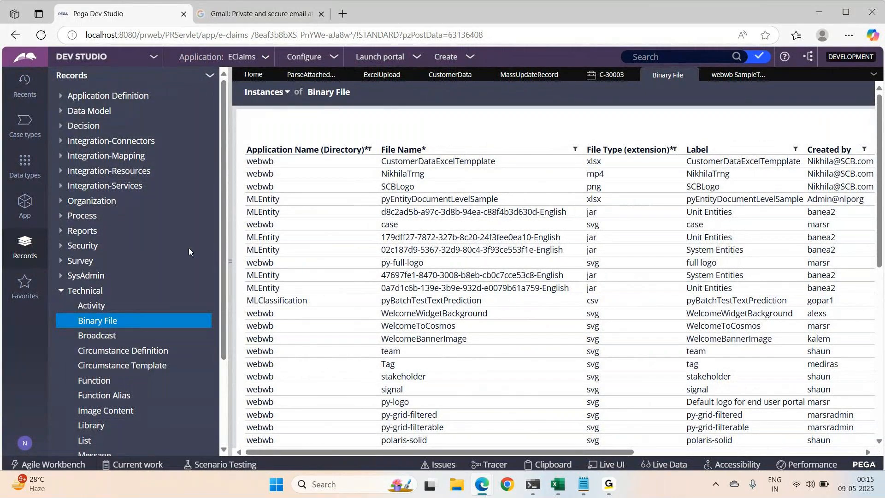
{"action": "left_click", "coordinate": [230, 263]}
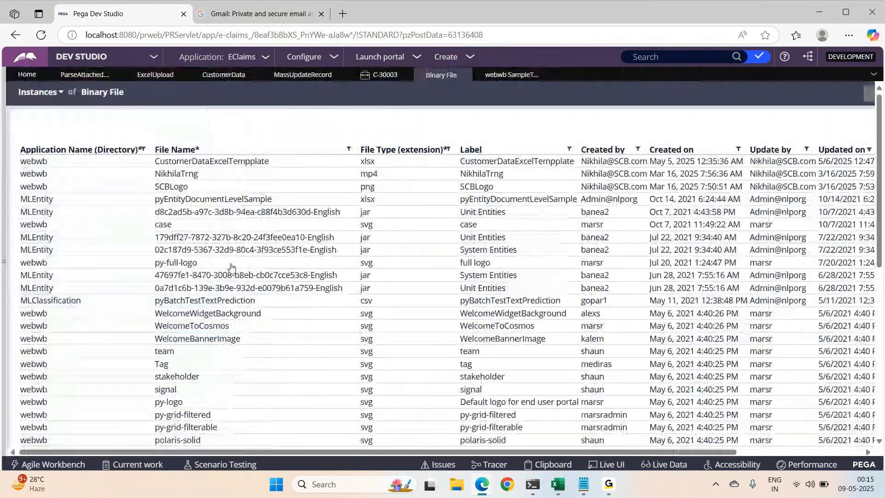
Step: Examine the SampleTemplate binary file rule's directory, name and xlsx extension, comparing the webwb directory with the Binary File instances
{"action": "left_click", "coordinate": [512, 75]}
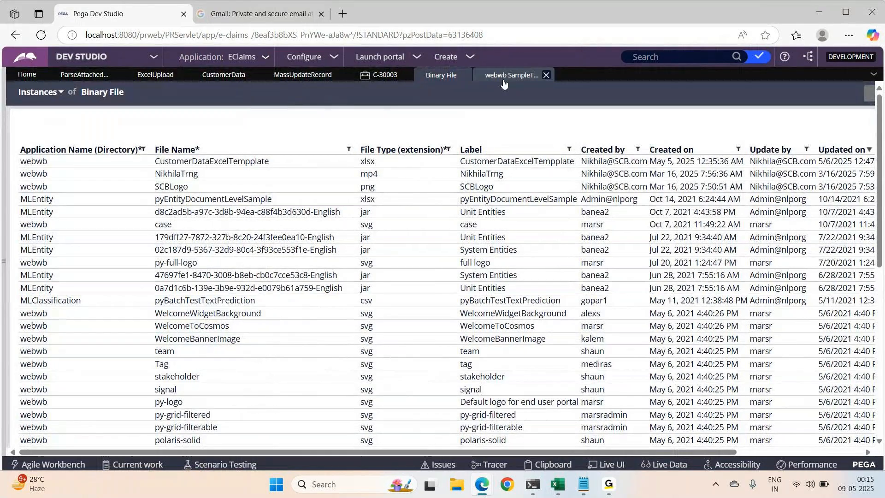
{"action": "left_click_drag", "start_coordinate": [66, 106], "coordinate": [120, 105]}
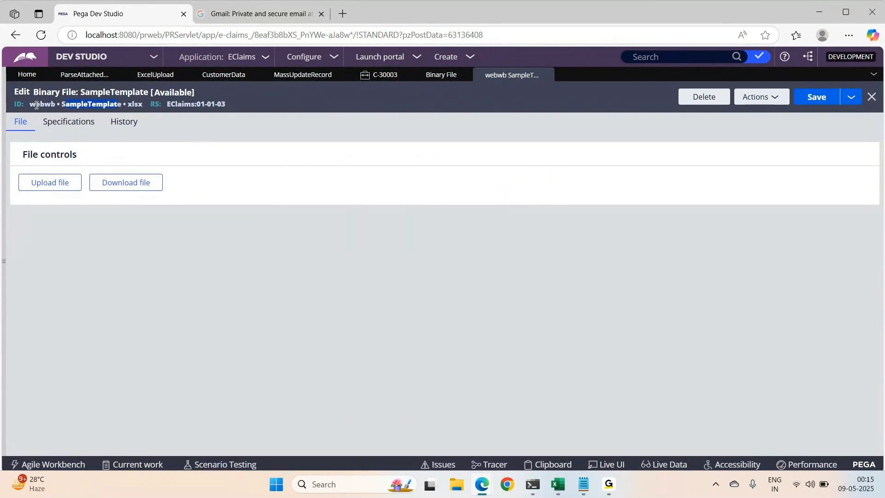
{"action": "double_click", "coordinate": [36, 105]}
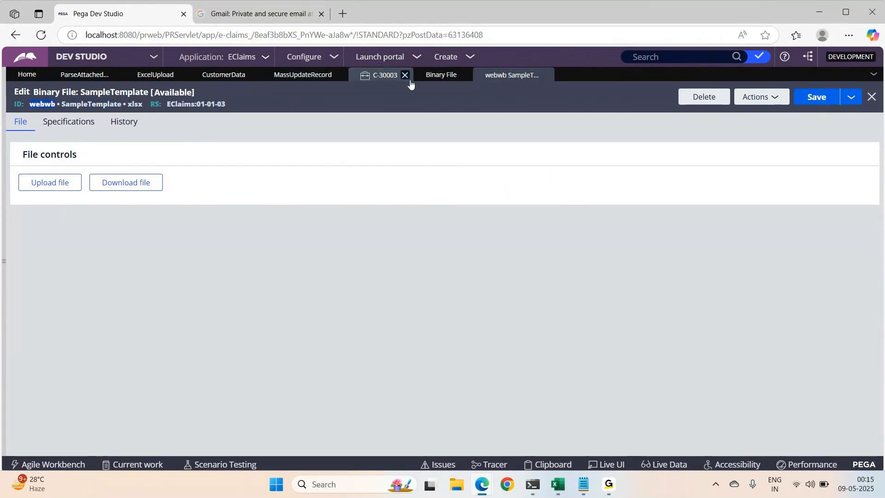
{"action": "left_click", "coordinate": [434, 77]}
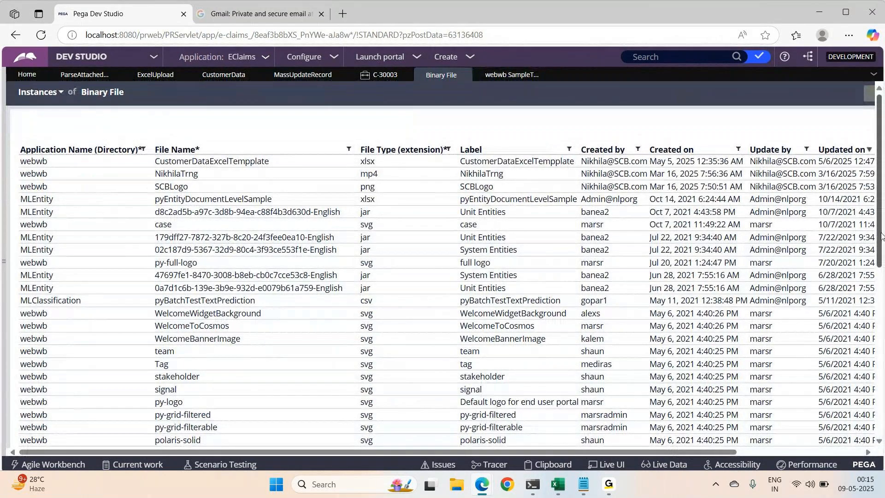
{"action": "scroll", "coordinate": [314, 354], "scroll_direction": "down", "scroll_amount": 5}
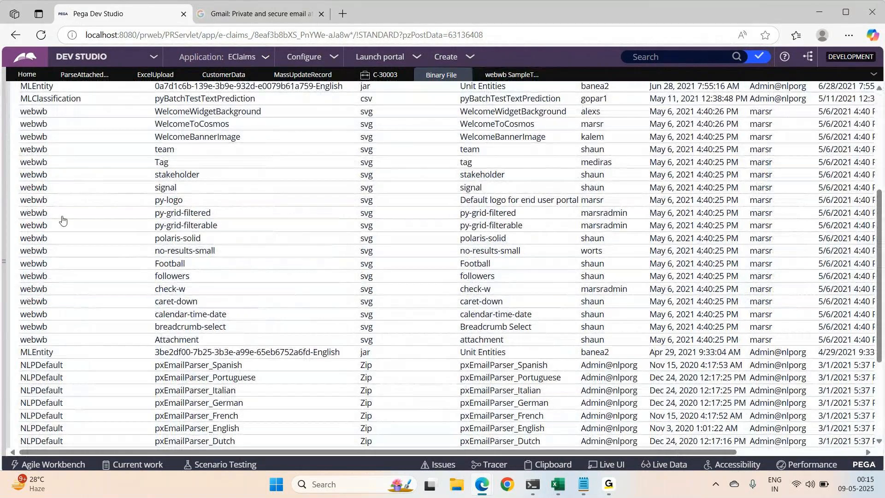
{"action": "left_click", "coordinate": [492, 75]}
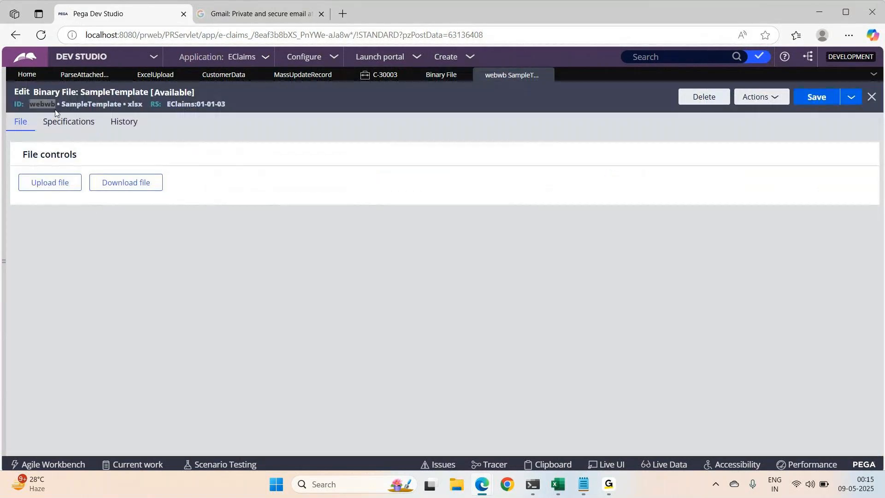
{"action": "double_click", "coordinate": [134, 104]}
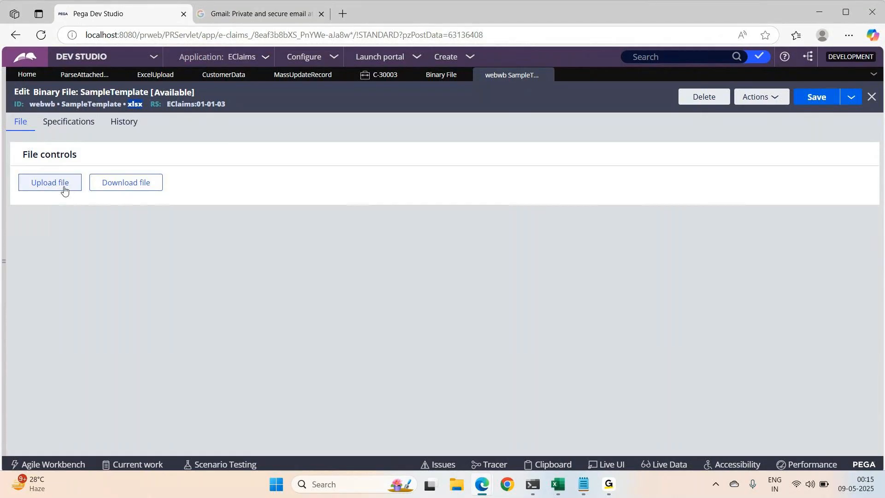
Step: View the SampleTemplateforUser workbook in Excel as the file to upload, and return to the SampleTemplate rule in Pega Dev Studio
{"action": "mouse_move", "coordinate": [560, 491]}
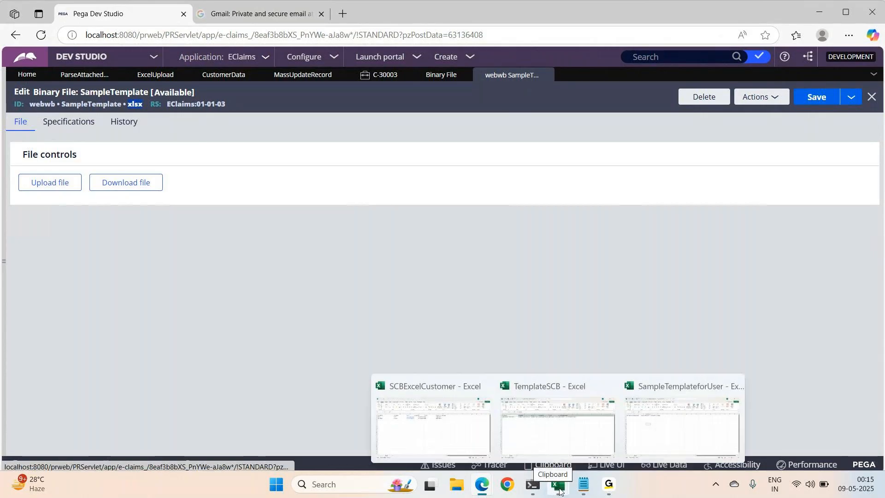
{"action": "left_click", "coordinate": [644, 442]}
{"action": "key", "text": "alt+Tab"}
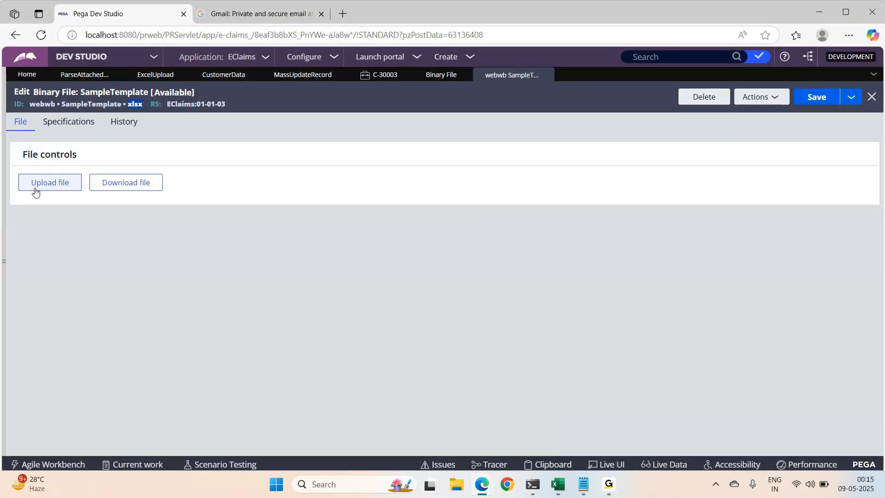
Step: View the SampleTemplate rule's XML, search for pzinsk, select the full pzInsKey value and close the XML window
{"action": "left_click", "coordinate": [761, 98]}
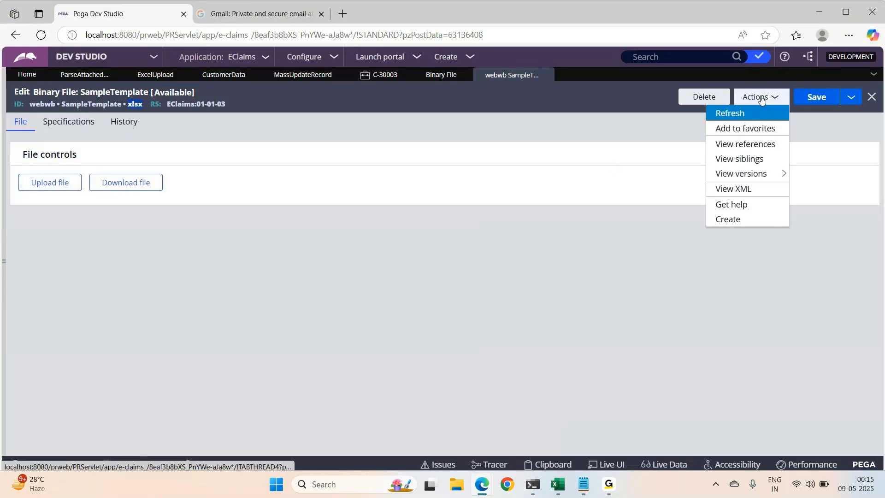
{"action": "left_click", "coordinate": [734, 190]}
{"action": "key", "text": "super+Up"}
{"action": "key", "text": "ctrl+f"}
{"action": "type", "text": "pzins"}
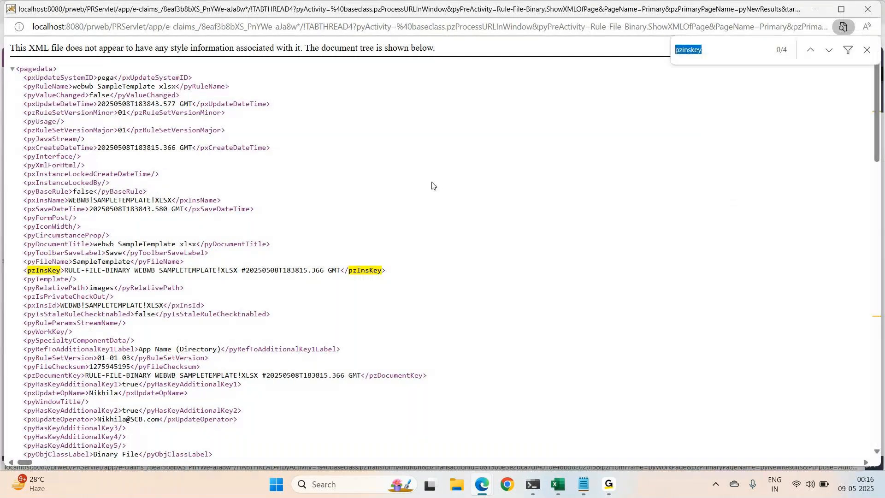
{"action": "type", "text": "k"}
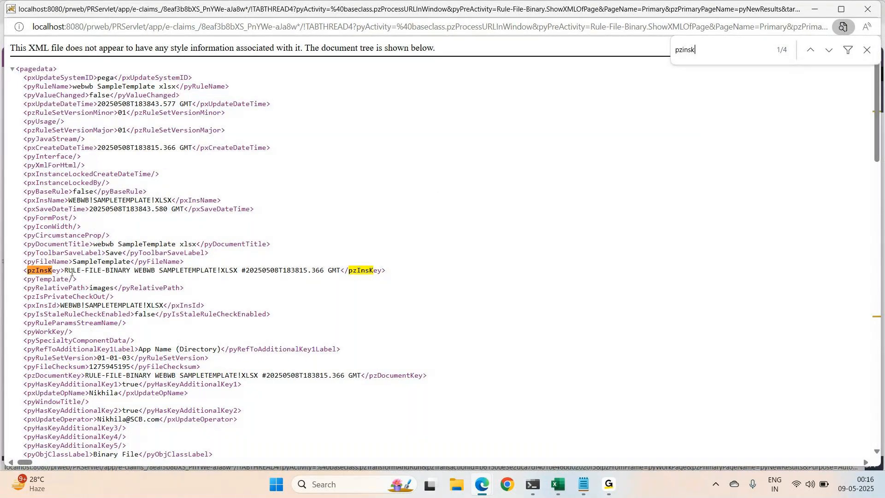
{"action": "left_click_drag", "start_coordinate": [65, 271], "coordinate": [23, 271]}
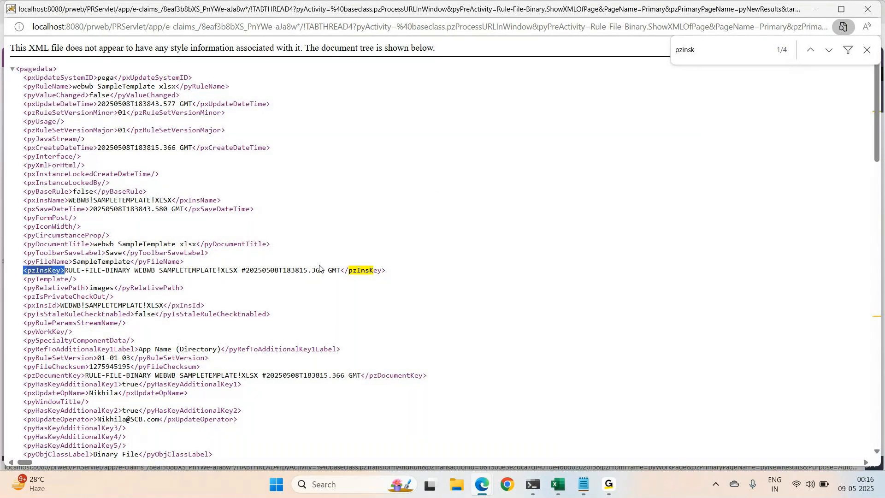
{"action": "left_click_drag", "start_coordinate": [319, 268], "coordinate": [341, 270]}
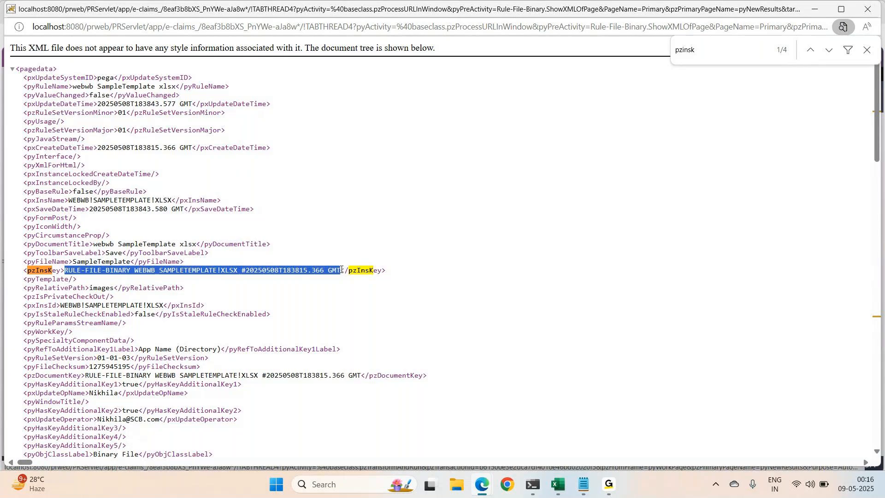
{"action": "left_click", "coordinate": [870, 10]}
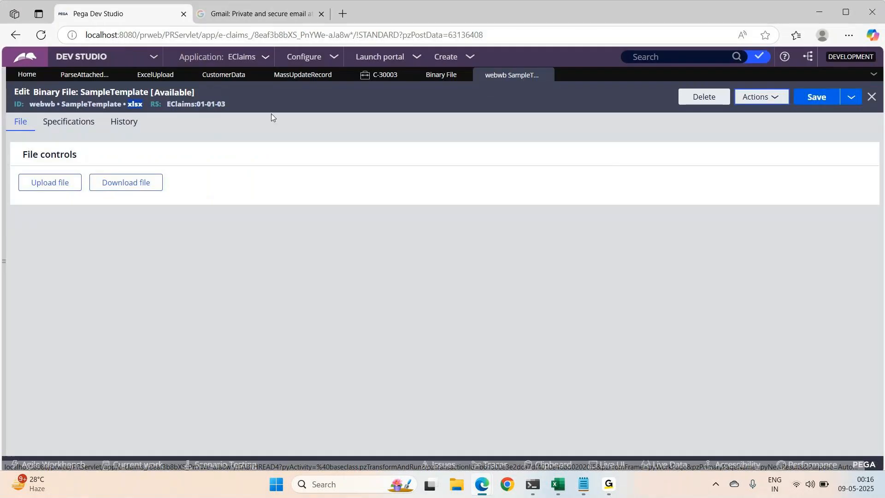
Step: Open the cell properties of the "Download sample template!!" link in the ExcelUpload section and show its configured actions
{"action": "left_click", "coordinate": [144, 77]}
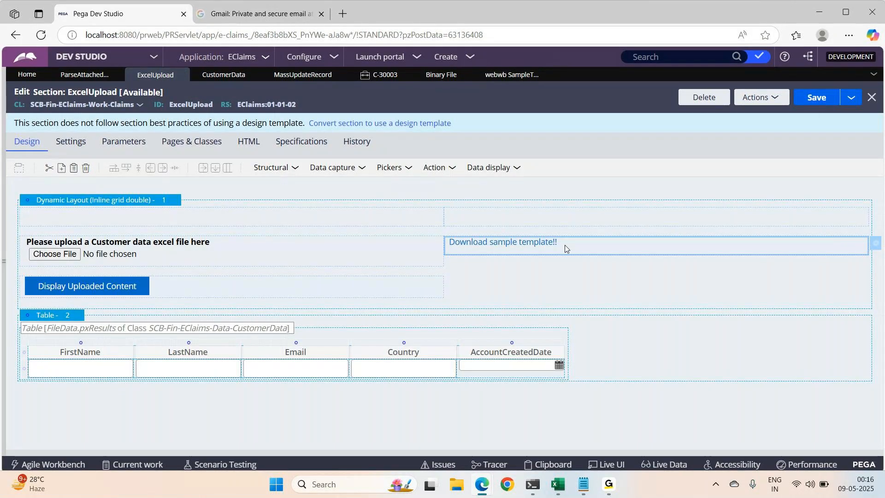
{"action": "left_click", "coordinate": [875, 247]}
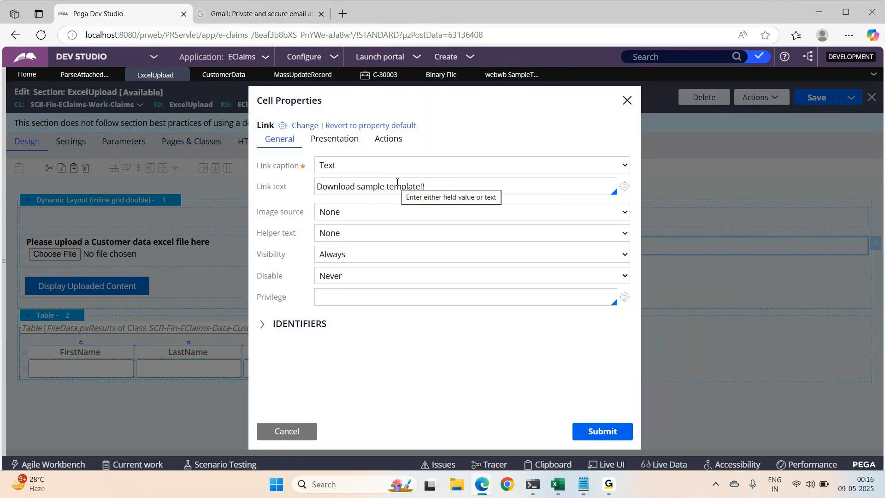
{"action": "left_click", "coordinate": [376, 147]}
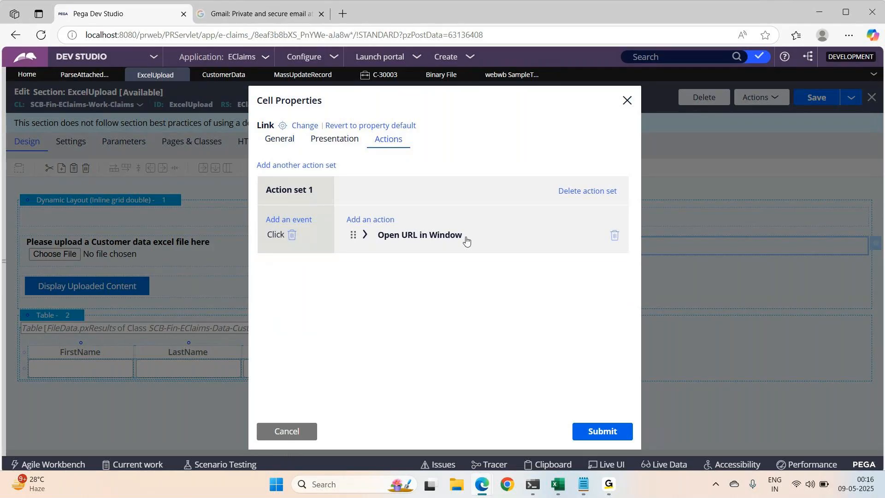
Step: Revisit the download link in the Claims case, and expand its Open URL in Window action in the ExcelUpload section
{"action": "left_click", "coordinate": [367, 76]}
{"action": "left_click", "coordinate": [592, 191]}
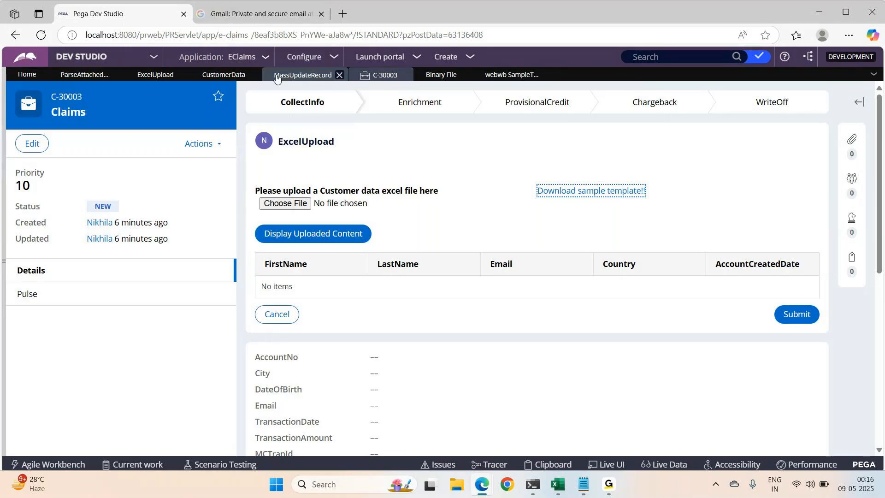
{"action": "left_click", "coordinate": [155, 75]}
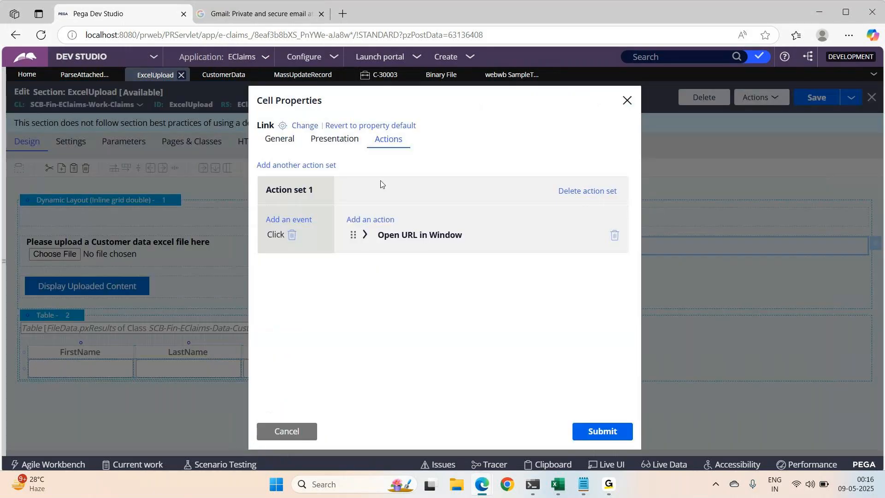
{"action": "left_click", "coordinate": [366, 236]}
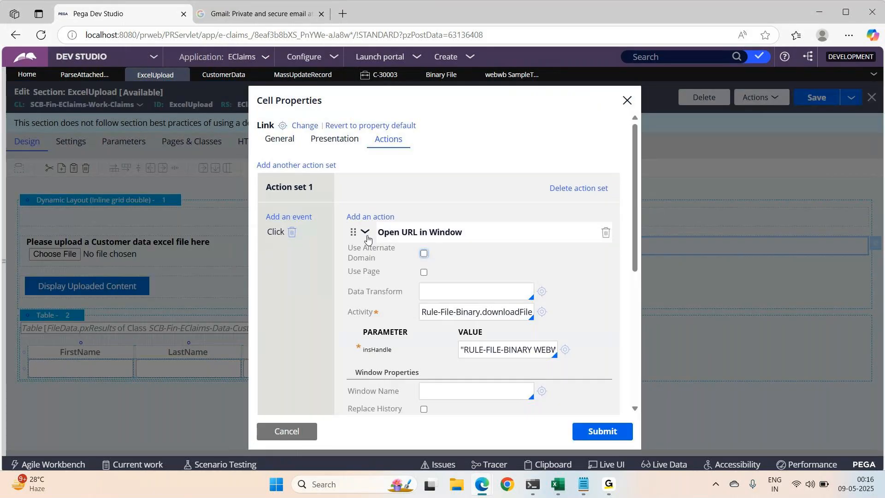
Step: Copy downloadFile from the link's activity name, search Dev Studio for matching rules, and close the results
{"action": "left_click", "coordinate": [462, 317]}
{"action": "double_click", "coordinate": [499, 316]}
{"action": "key", "text": "ctrl+c"}
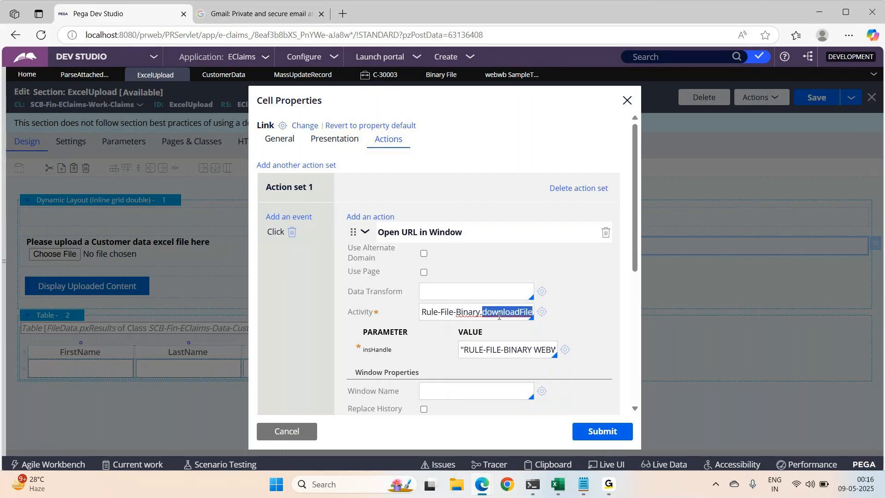
{"action": "left_click", "coordinate": [646, 56]}
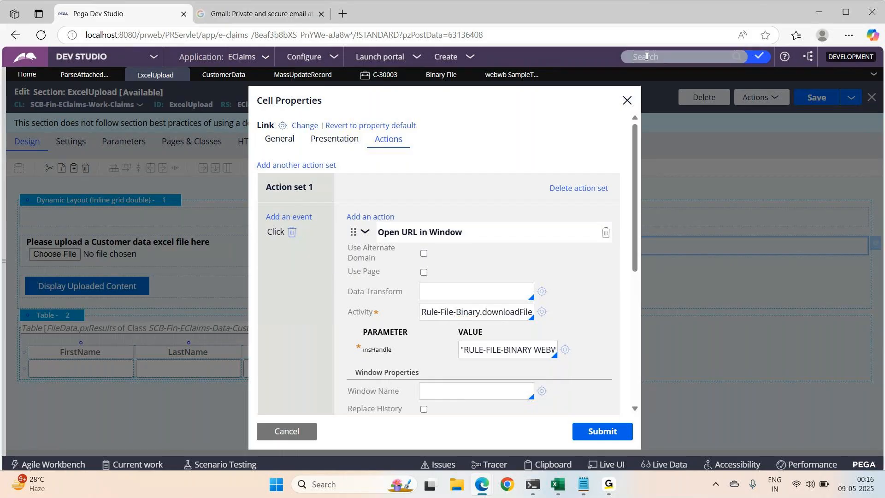
{"action": "key", "text": "ctrl+v"}
{"action": "key", "text": "Return"}
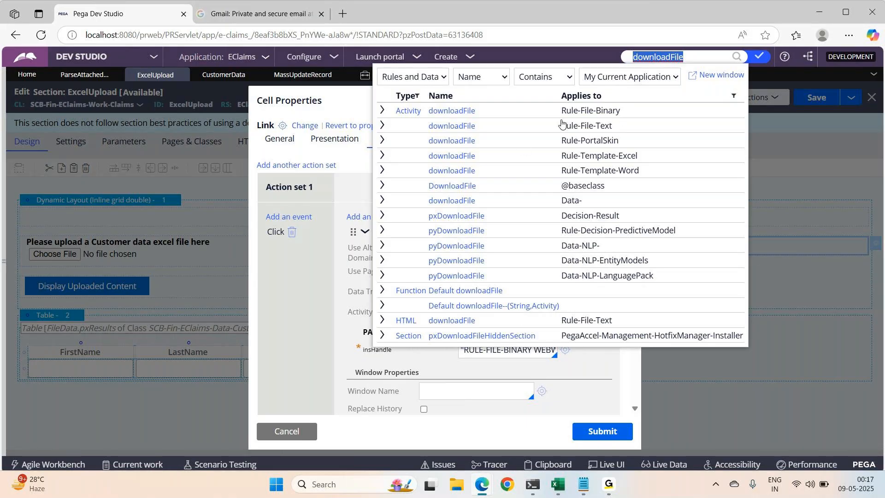
{"action": "left_click", "coordinate": [751, 397]}
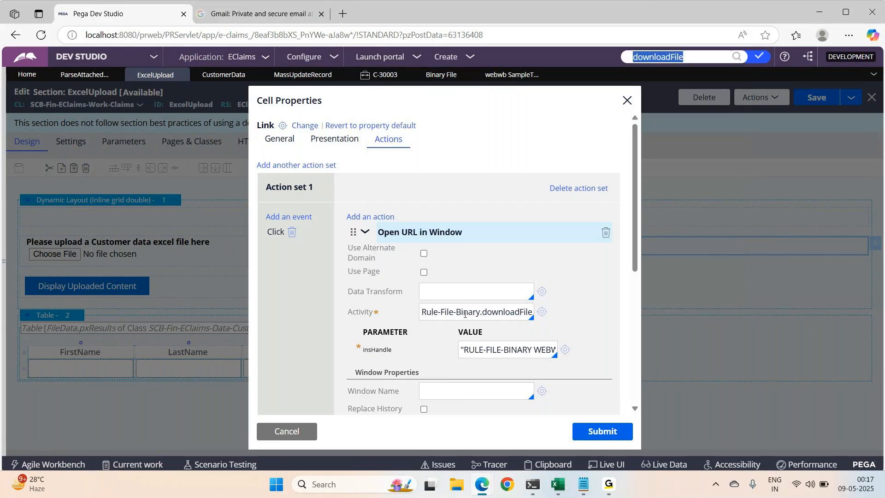
Step: Inspect the link's Rule-File-Binary.downloadFile activity and read its insHandle parameter value through to the end
{"action": "left_click", "coordinate": [483, 314]}
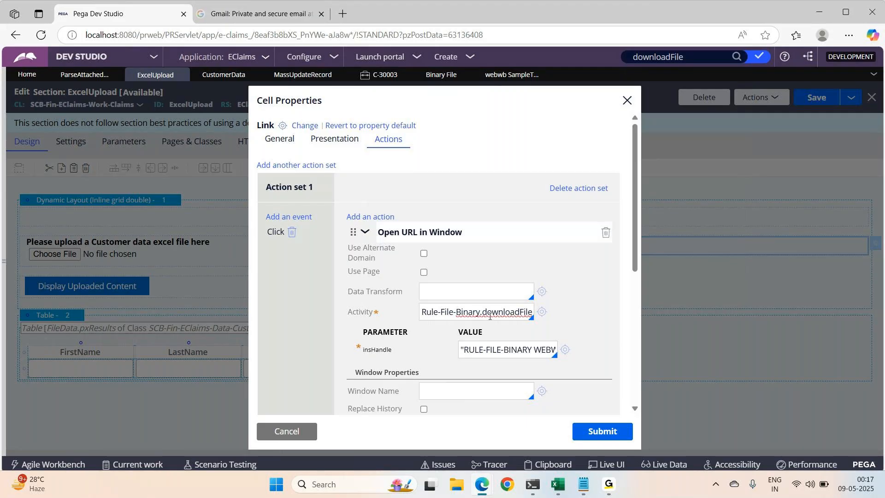
{"action": "left_click", "coordinate": [487, 355]}
{"action": "key", "text": "Right"}
{"action": "key", "text": "Right"}
{"action": "key", "text": "Right"}
{"action": "key", "text": "Right"}
{"action": "key", "text": "Right"}
{"action": "key", "text": "Right"}
{"action": "key", "text": "Right"}
{"action": "key", "text": "Right"}
{"action": "key", "text": "Right"}
{"action": "key", "text": "Right"}
{"action": "key", "text": "Right"}
{"action": "key", "text": "Right"}
{"action": "key", "text": "Right"}
{"action": "key", "text": "Right"}
{"action": "key", "text": "Right"}
{"action": "key", "text": "Right"}
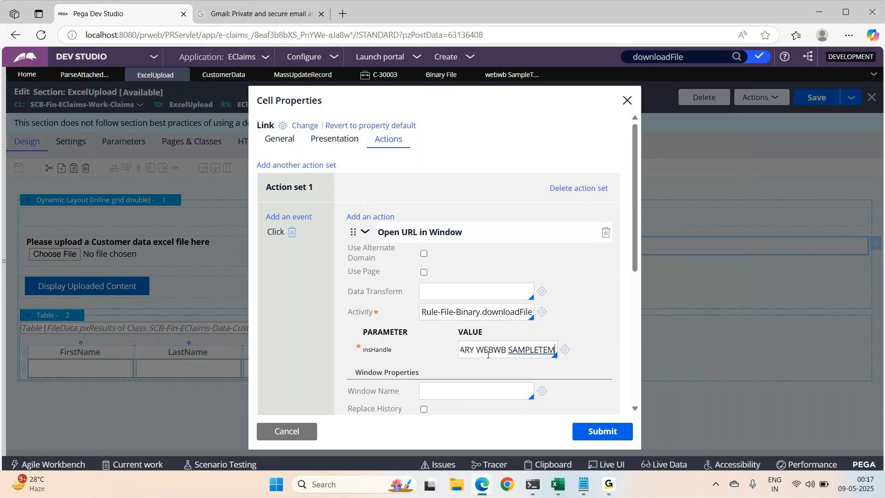
{"action": "key", "text": "Right"}
{"action": "key", "text": "Right"}
{"action": "key", "text": "Right"}
{"action": "key", "text": "Right"}
{"action": "key", "text": "Right"}
{"action": "key", "text": "Right"}
{"action": "key", "text": "Right"}
{"action": "key", "text": "Right"}
{"action": "key", "text": "Right"}
{"action": "key", "text": "Right"}
{"action": "key", "text": "Right"}
{"action": "key", "text": "Right"}
{"action": "key", "text": "Right"}
{"action": "key", "text": "Right"}
{"action": "key", "text": "Right"}
{"action": "key", "text": "Right"}
{"action": "key", "text": "Right"}
{"action": "key", "text": "Right"}
{"action": "key", "text": "Right"}
{"action": "key", "text": "Right"}
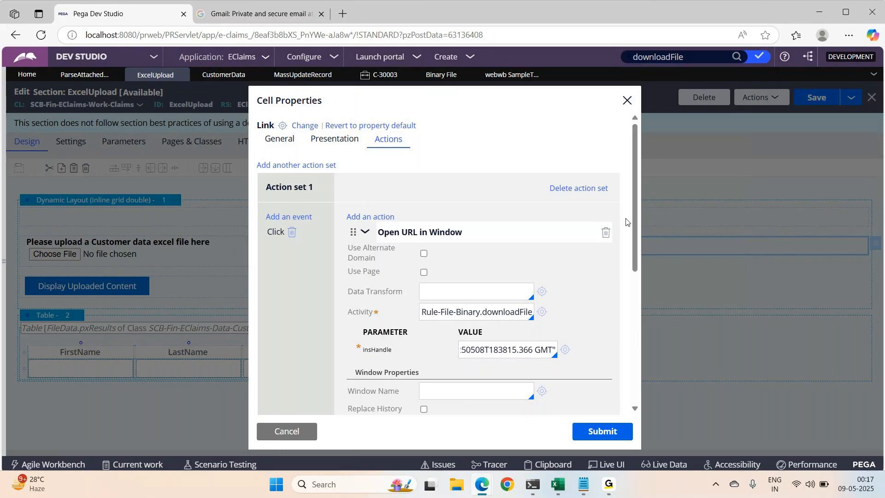
Step: Set the Open URL in Window action's window name to SampleCustomerTemplate, submit the cell properties and save the ExcelUpload section
{"action": "scroll", "coordinate": [632, 227], "scroll_direction": "down", "scroll_amount": 2}
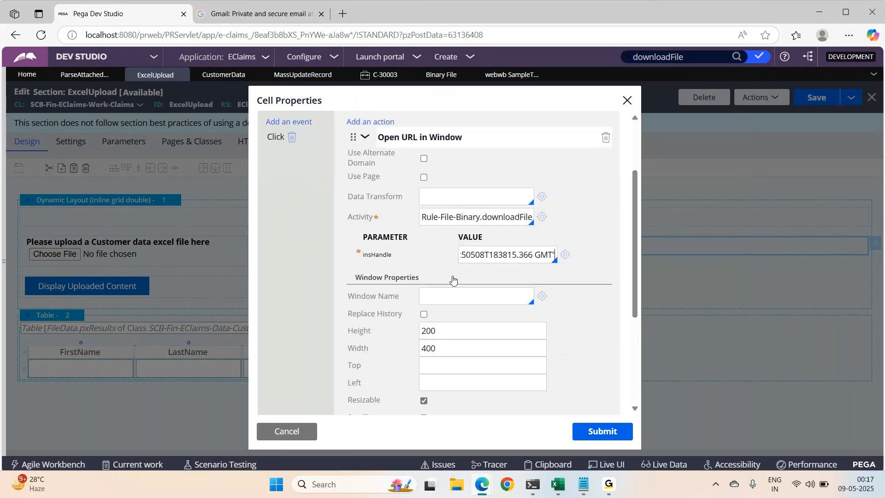
{"action": "left_click", "coordinate": [433, 296]}
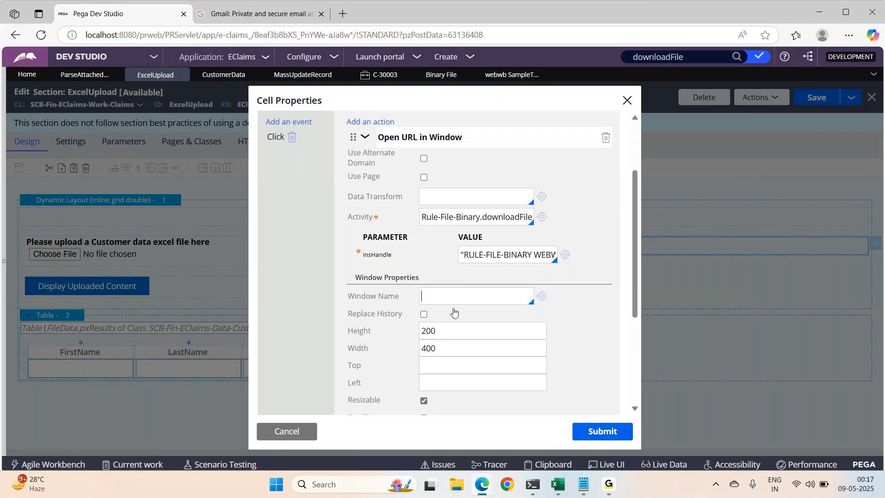
{"action": "type", "text": "SampleCustomer"}
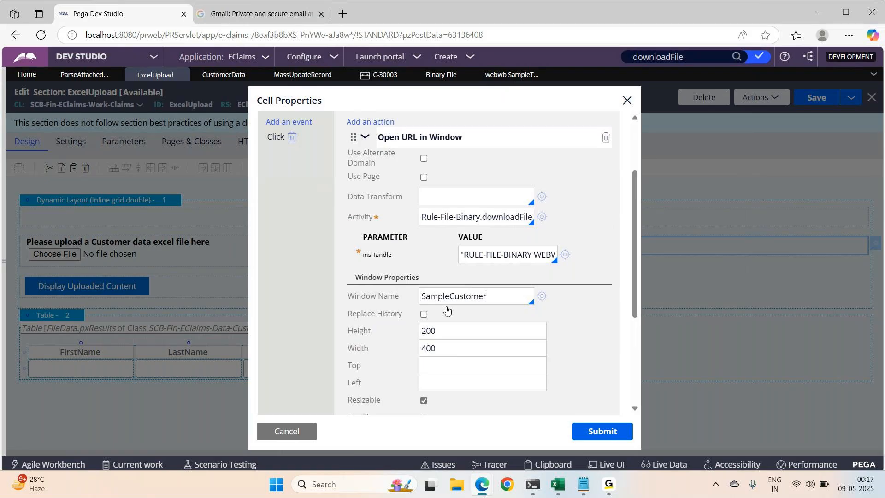
{"action": "type", "text": "Template"}
{"action": "left_click", "coordinate": [604, 431]}
{"action": "key", "text": "ctrl+s"}
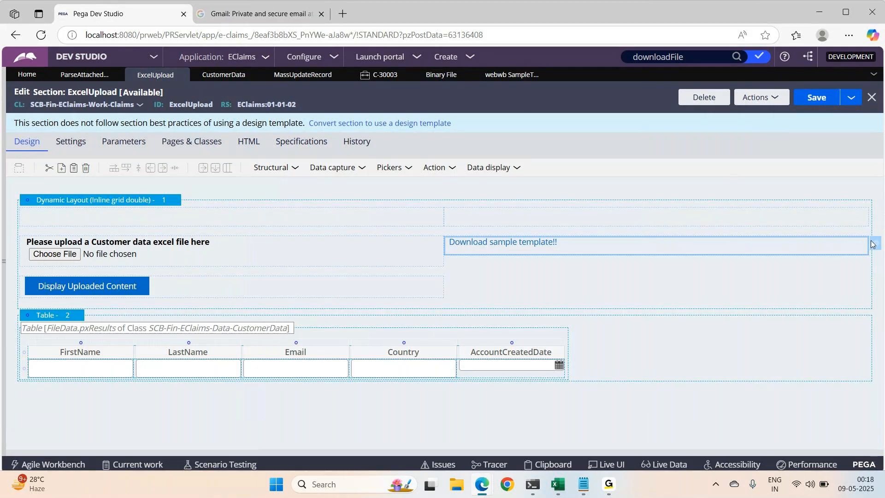
Step: Review the download link's Open URL in Window action and its activity again, then submit the properties and save the section
{"action": "left_click", "coordinate": [876, 248]}
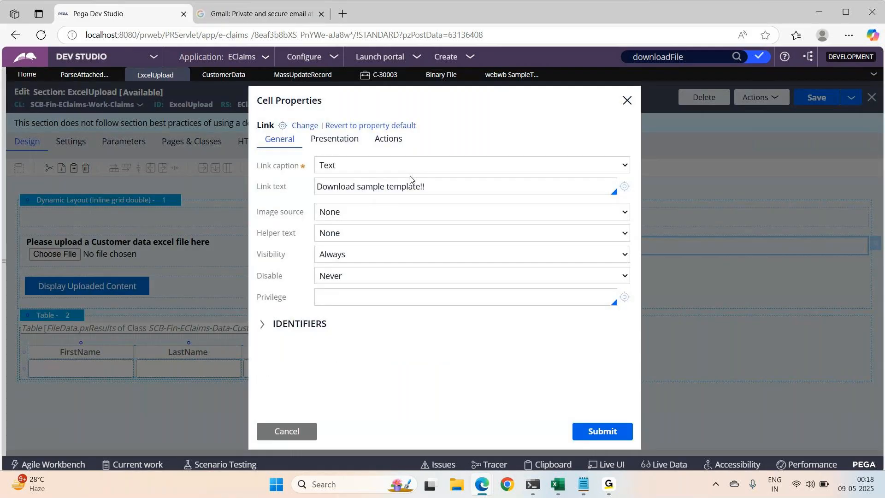
{"action": "left_click", "coordinate": [380, 143]}
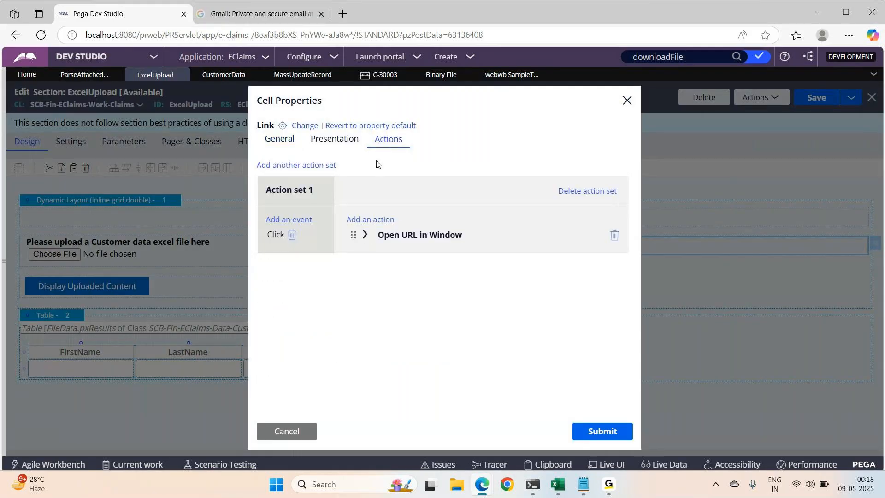
{"action": "left_click", "coordinate": [365, 235]}
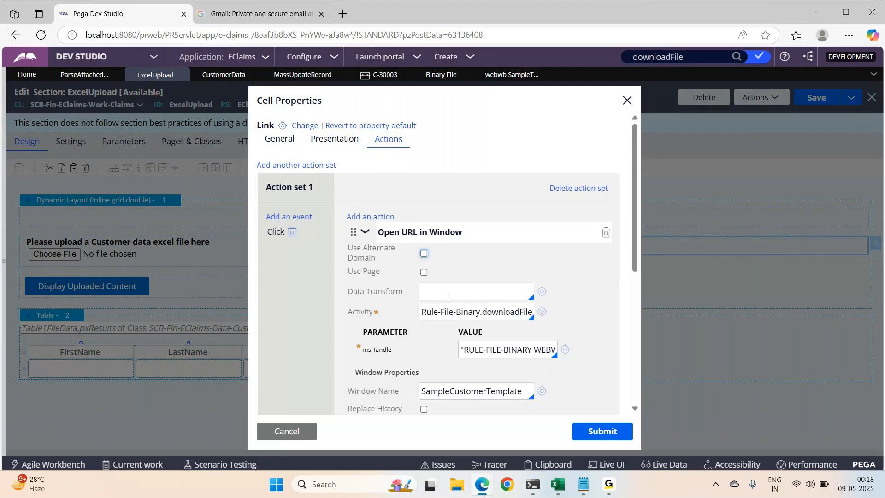
{"action": "left_click", "coordinate": [478, 313]}
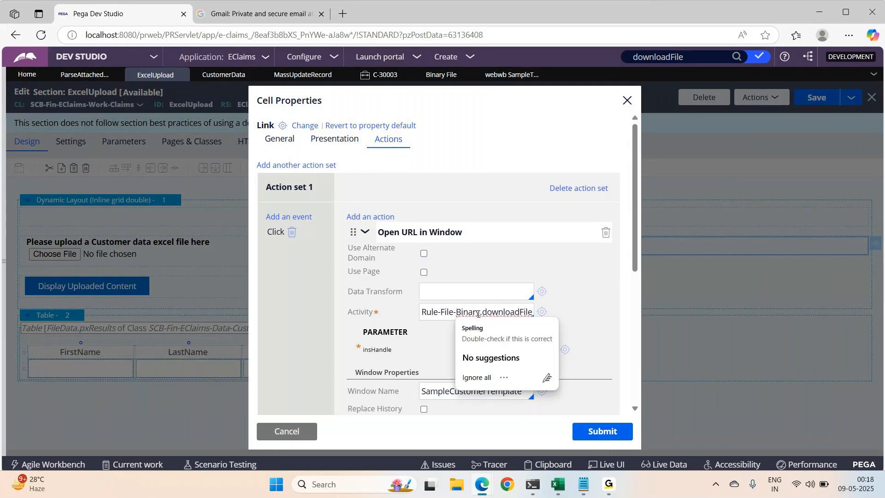
{"action": "left_click", "coordinate": [598, 431]}
{"action": "left_click", "coordinate": [797, 97]}
Step: Return to Claims case C-30003, refresh it through its case actions and bring back the ExcelUpload form
{"action": "left_click", "coordinate": [382, 74]}
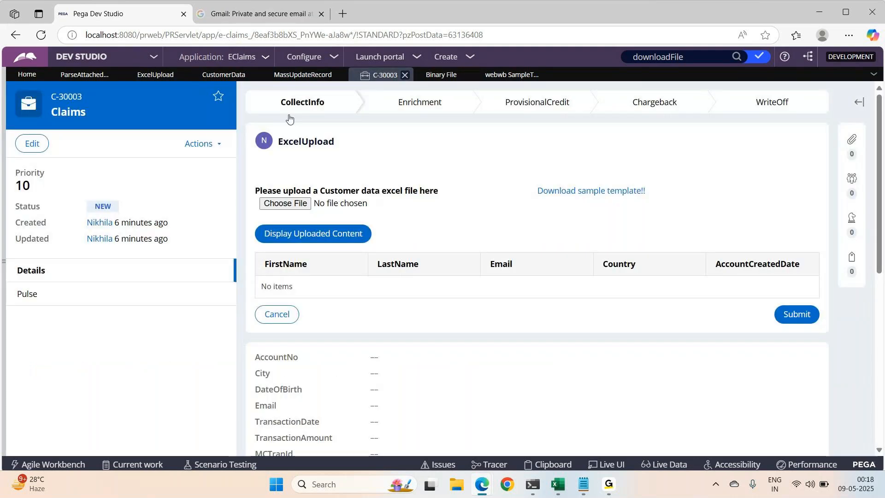
{"action": "left_click", "coordinate": [203, 145]}
{"action": "left_click", "coordinate": [152, 289]}
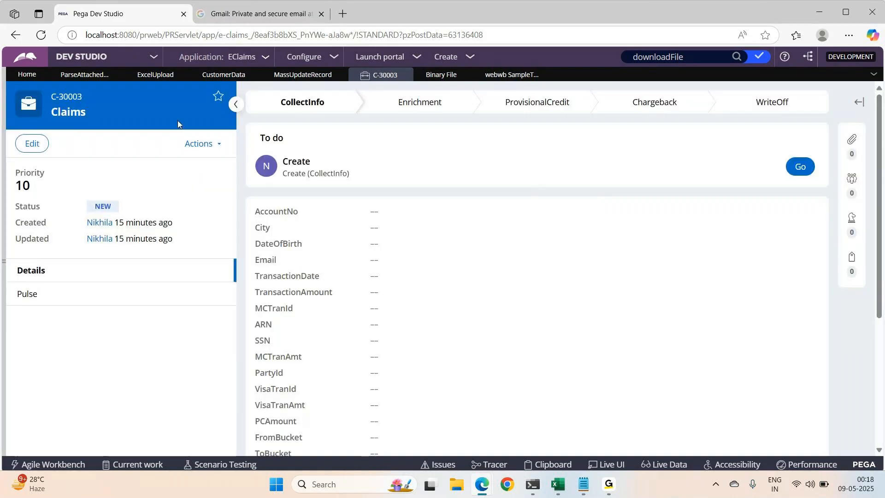
{"action": "left_click", "coordinate": [201, 144]}
{"action": "left_click", "coordinate": [156, 286]}
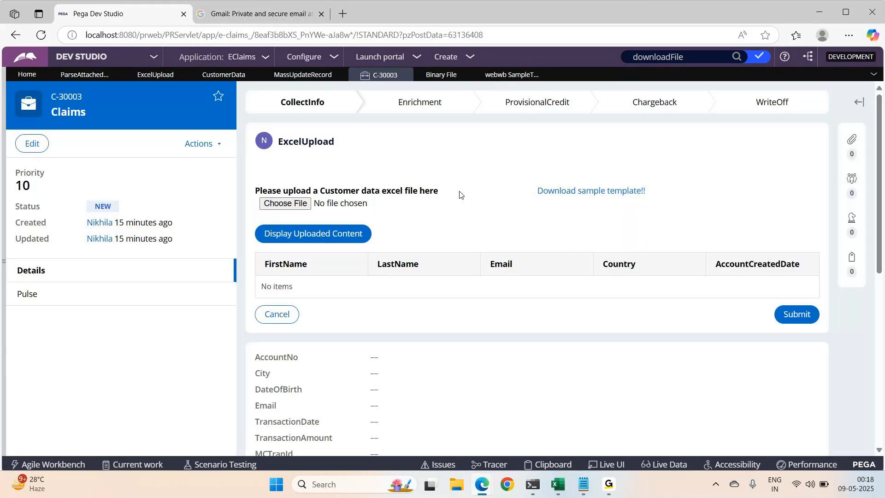
Step: Test the "Download sample template!!" link twice, closing the blank browser window after each download
{"action": "left_click", "coordinate": [610, 193]}
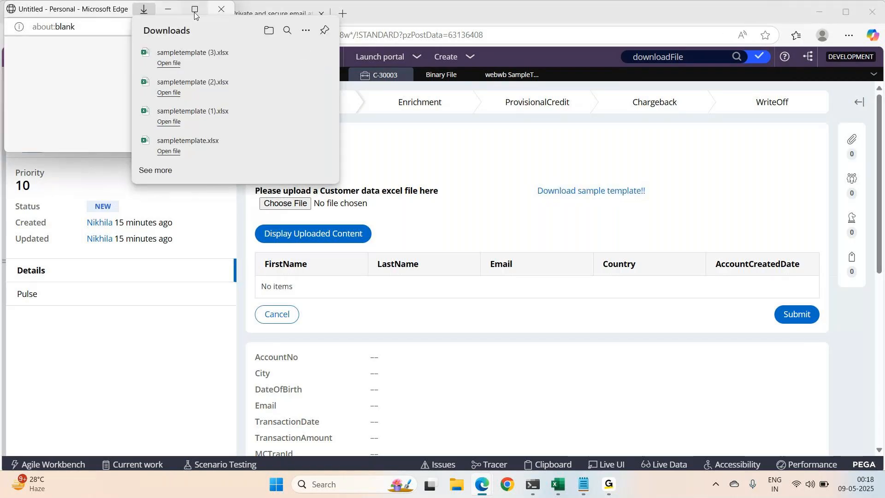
{"action": "mouse_move", "coordinate": [202, 12]}
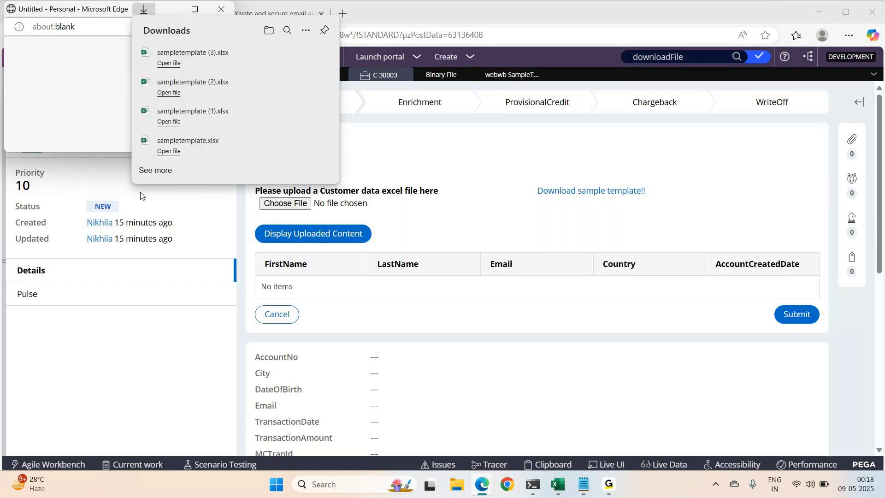
{"action": "left_click", "coordinate": [197, 15]}
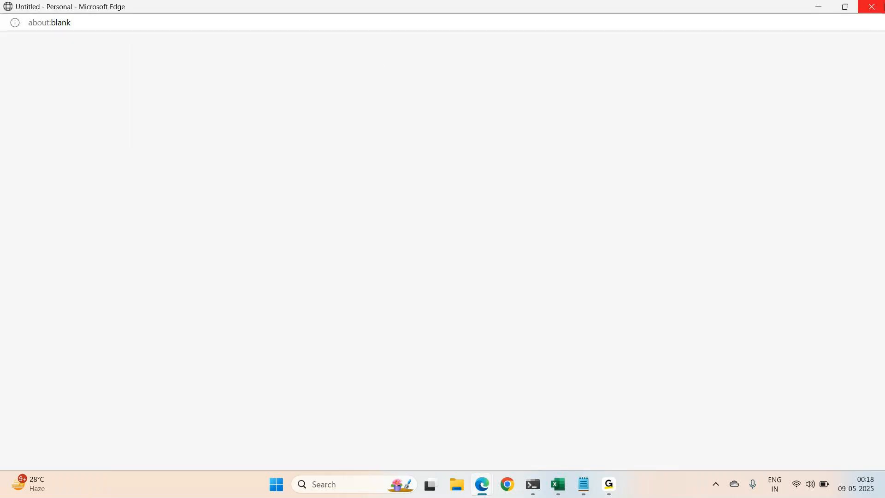
{"action": "left_click", "coordinate": [882, 8]}
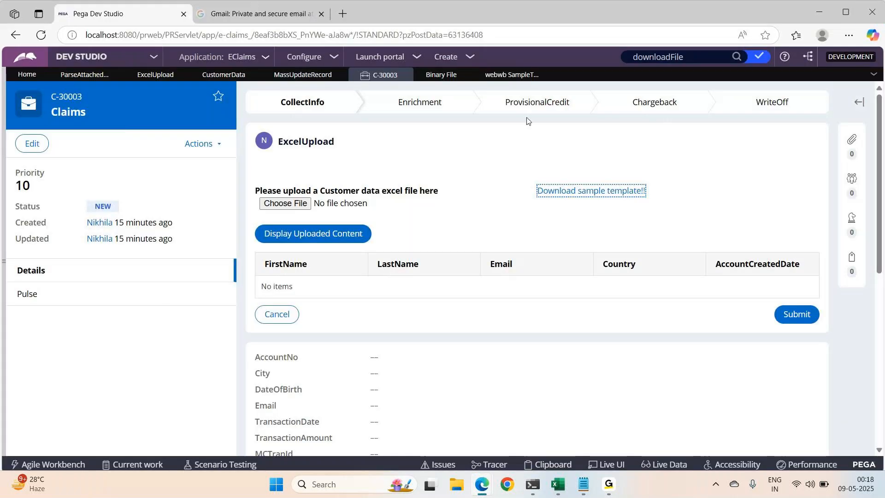
{"action": "left_click", "coordinate": [604, 193]}
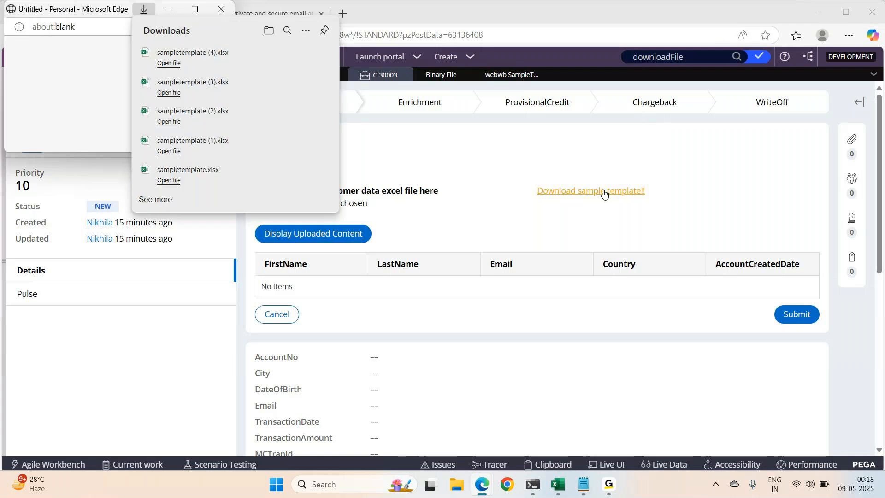
{"action": "left_click", "coordinate": [221, 8]}
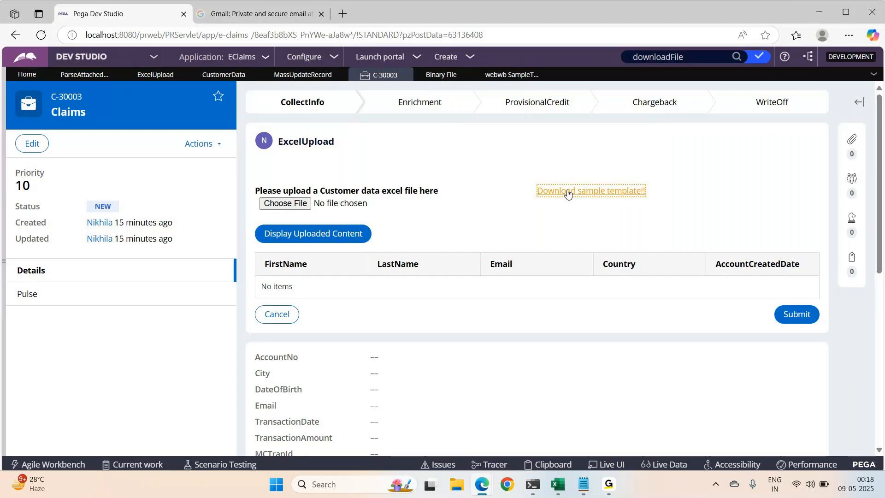
Step: Download the sample template again, view sampletemplate (5).xlsx in Excel, and close the workbook and the blank window
{"action": "left_click", "coordinate": [585, 195]}
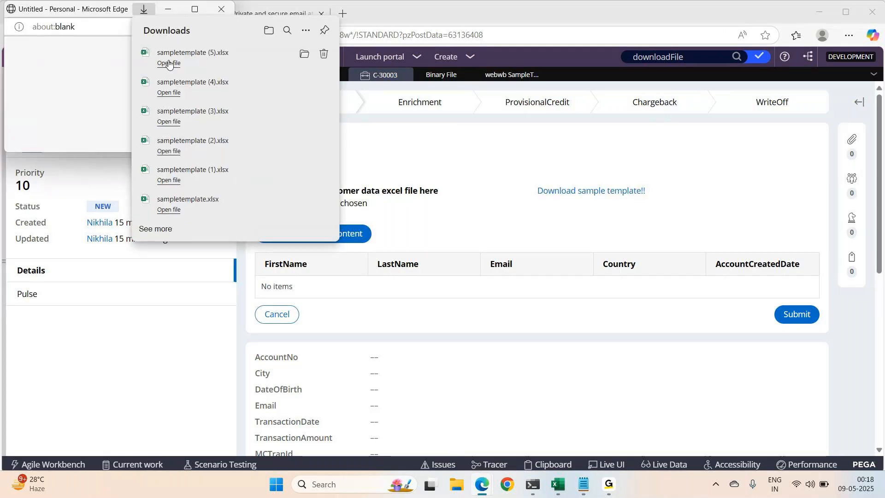
{"action": "left_click", "coordinate": [168, 64]}
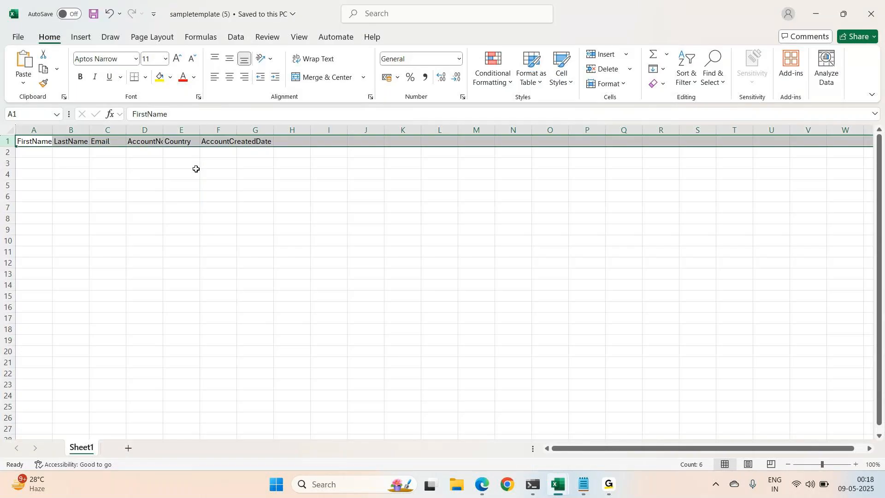
{"action": "left_click", "coordinate": [859, 17]}
{"action": "left_click", "coordinate": [860, 14]}
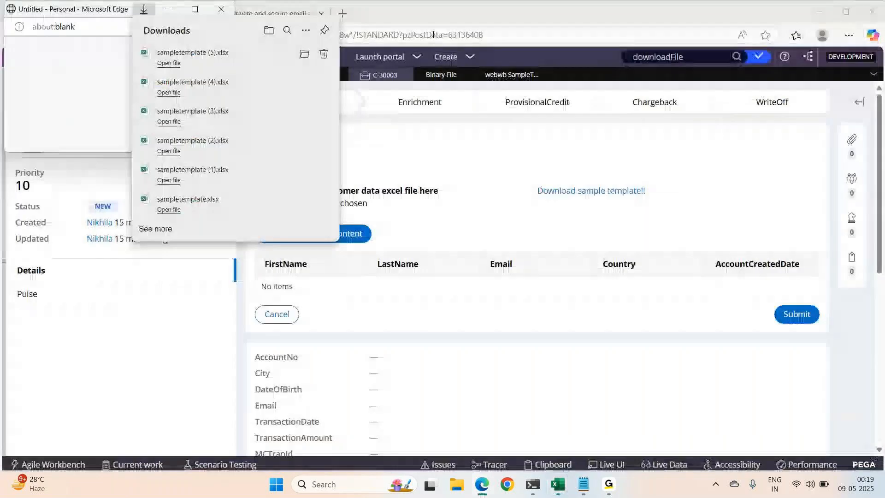
{"action": "left_click", "coordinate": [229, 8]}
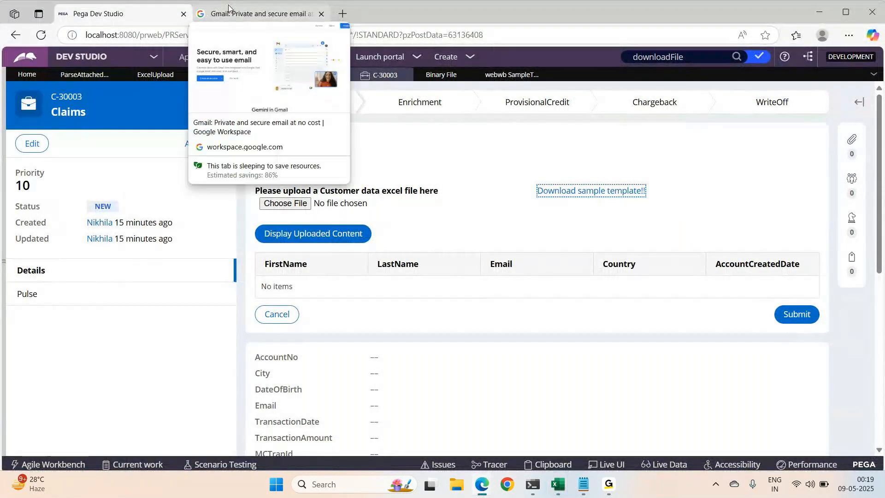
Step: Review the list of Pega Excel topics in Notepad, and switch back to the Claims case in the browser
{"action": "left_click", "coordinate": [584, 484]}
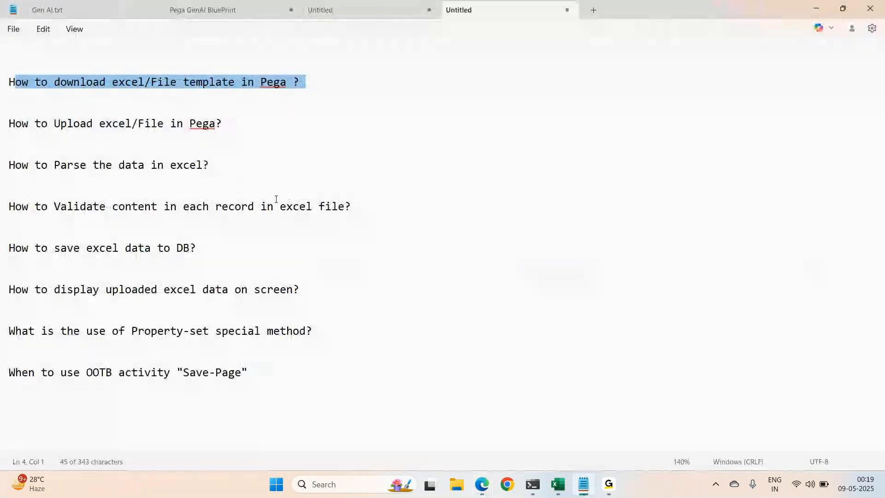
{"action": "left_click", "coordinate": [212, 114]}
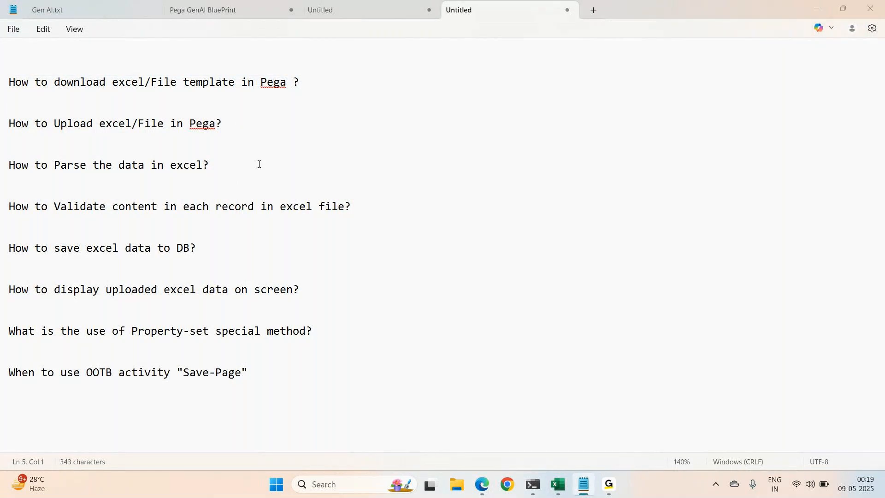
{"action": "key", "text": "alt+Tab"}
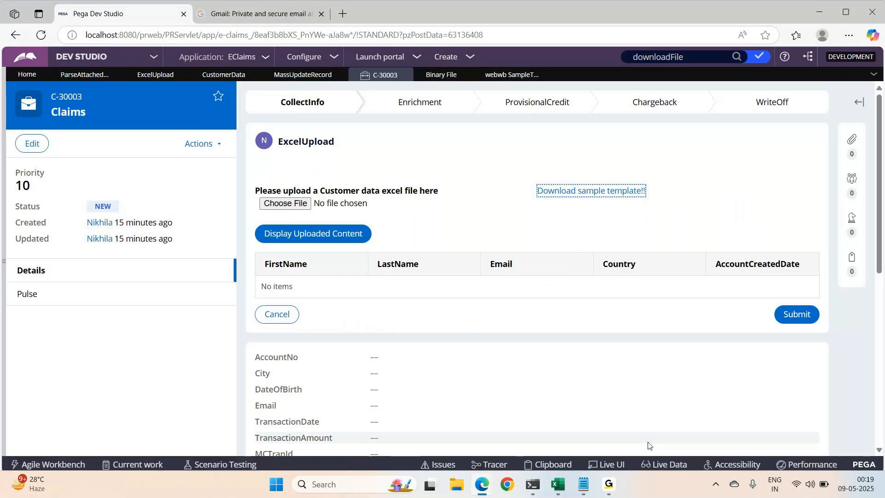
{"action": "left_click", "coordinate": [609, 485]}
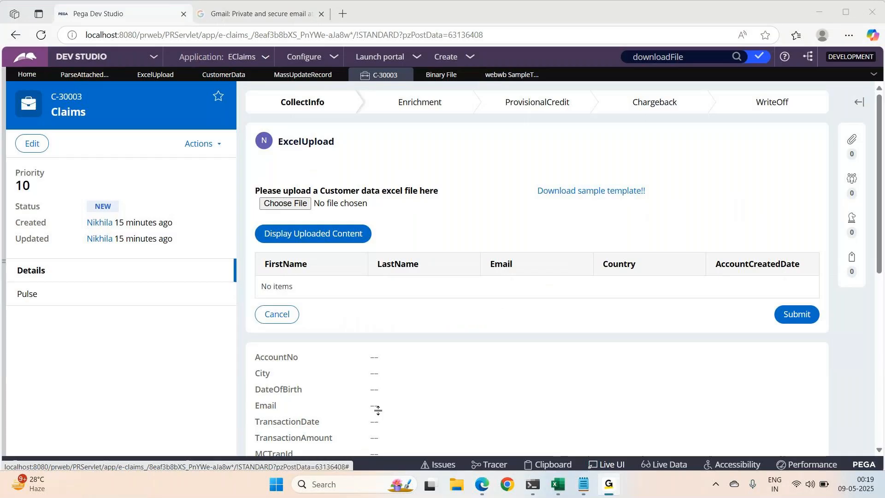